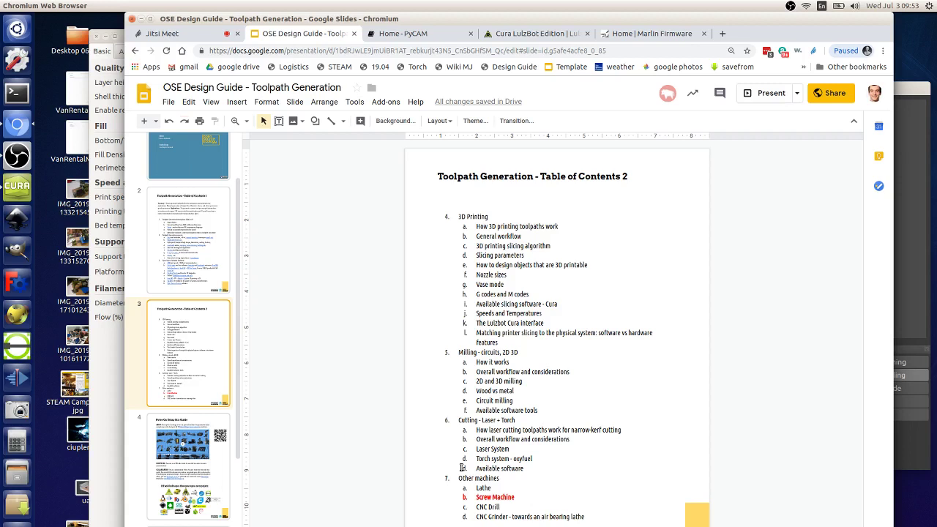
Step: Switch to the Jitsi Meet call and open the chat to read the participants' messages
{"action": "left_click", "coordinate": [167, 34]}
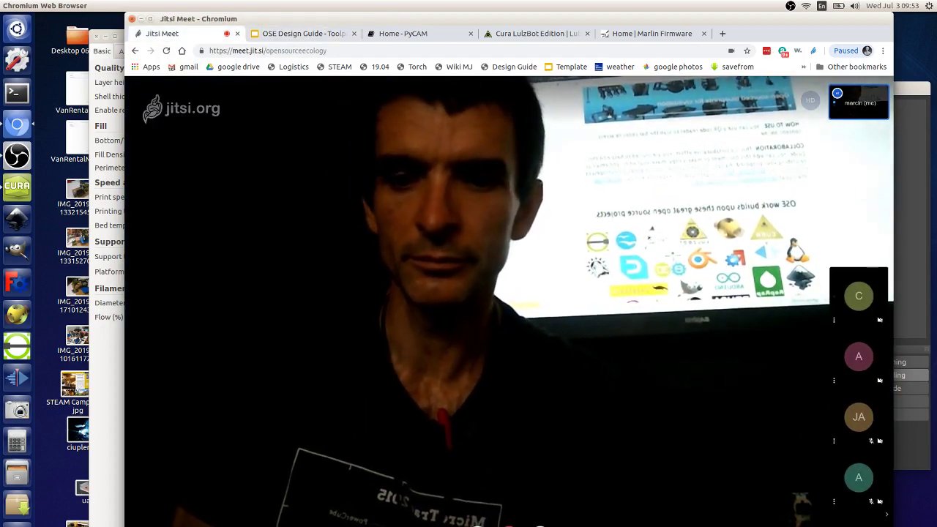
{"action": "left_click", "coordinate": [255, 504]}
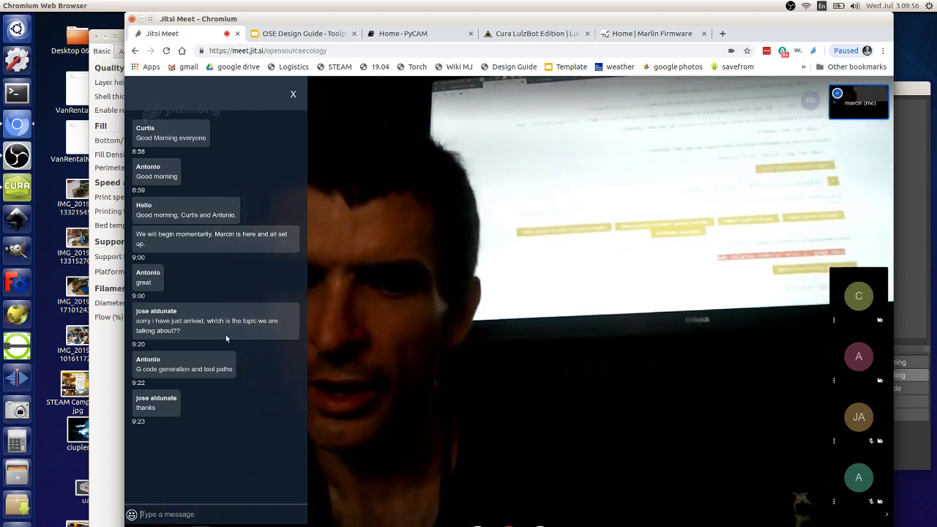
{"action": "left_click_drag", "start_coordinate": [226, 321], "coordinate": [230, 336]}
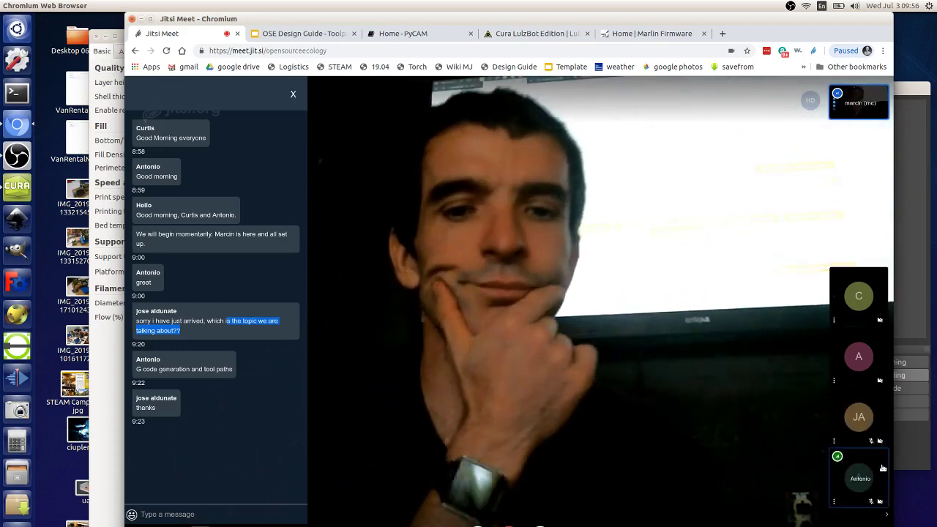
{"action": "right_click", "coordinate": [882, 470]}
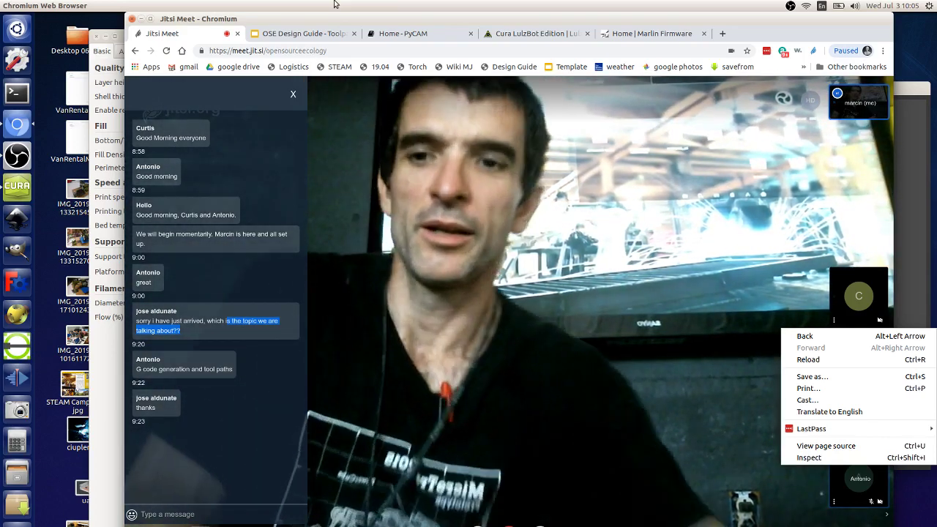
{"action": "key", "text": "Escape"}
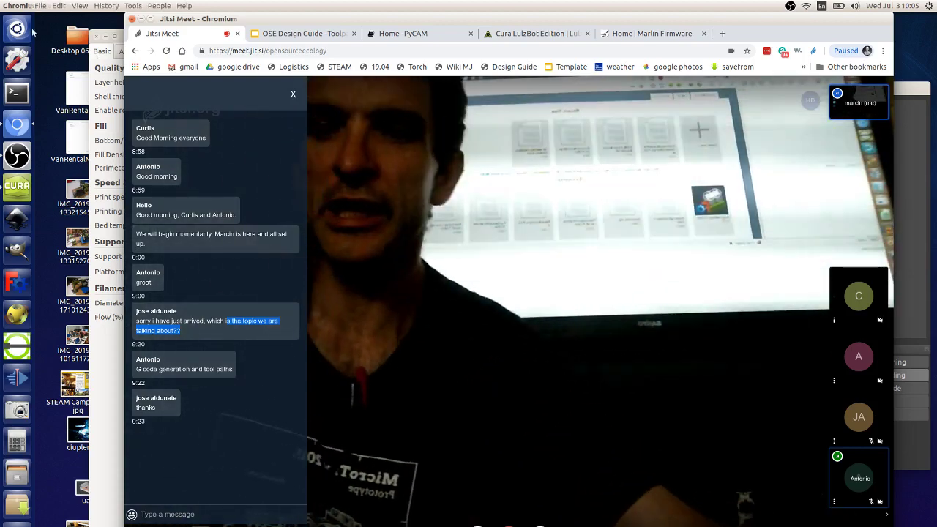
Step: Launch FreeCAD and share the entire screen in the Jitsi Meet call
{"action": "left_click", "coordinate": [20, 290]}
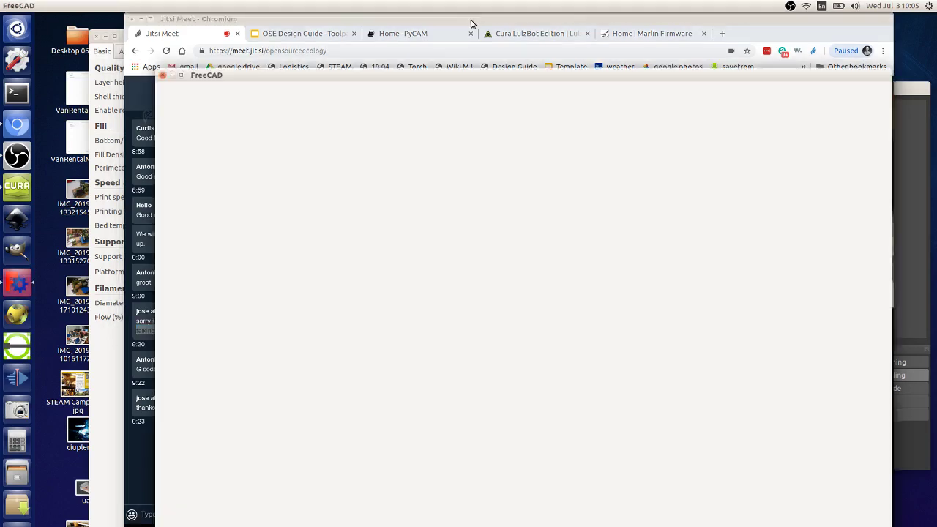
{"action": "left_click_drag", "start_coordinate": [471, 24], "coordinate": [407, 24]}
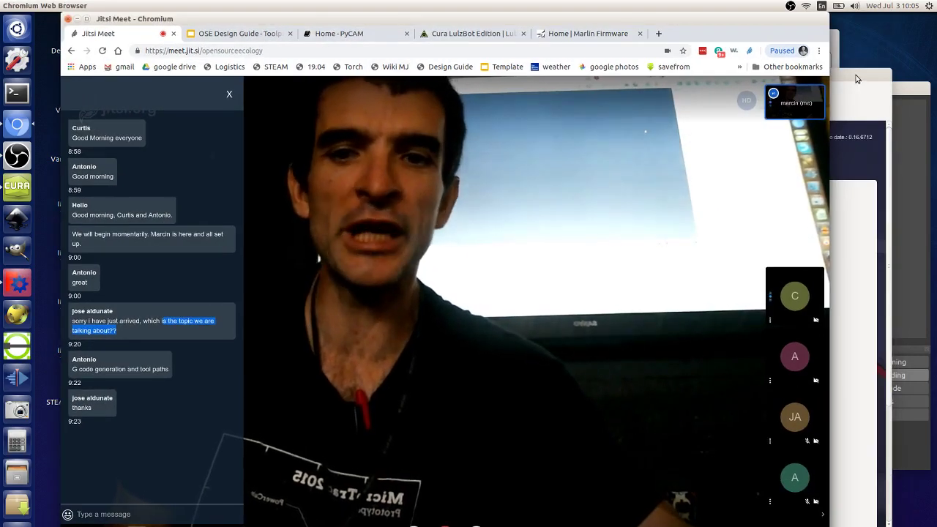
{"action": "left_click", "coordinate": [88, 523]}
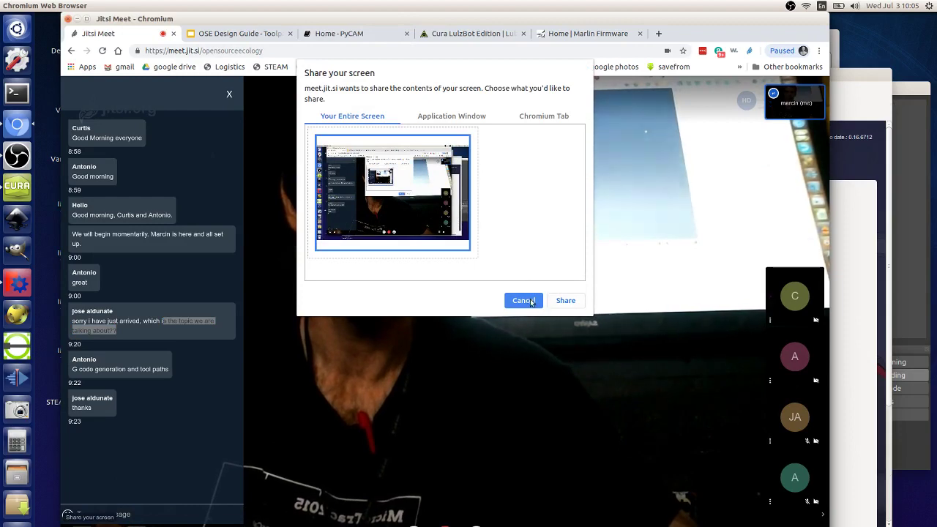
{"action": "left_click", "coordinate": [564, 300]}
Step: Switch to FreeCAD in a maximized window and create a new empty document in the Part Design workbench
{"action": "left_click", "coordinate": [861, 296]}
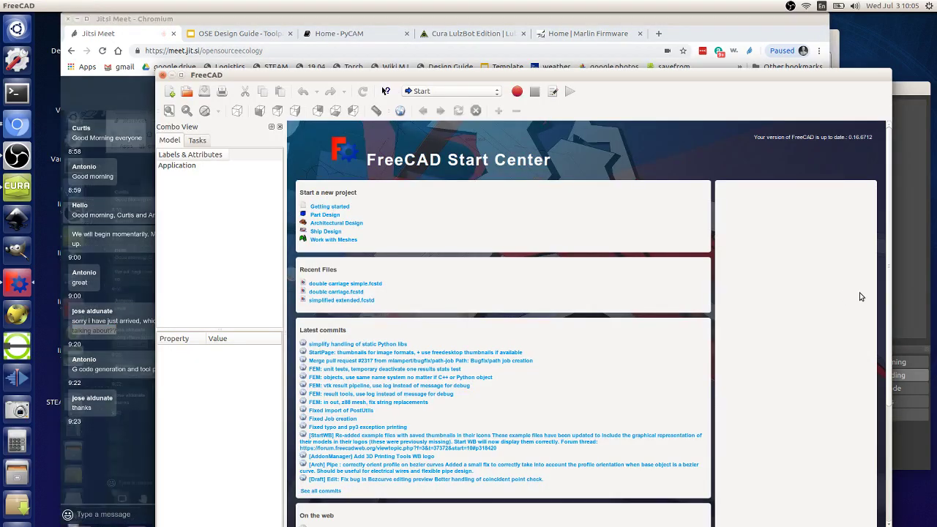
{"action": "left_click", "coordinate": [183, 76]}
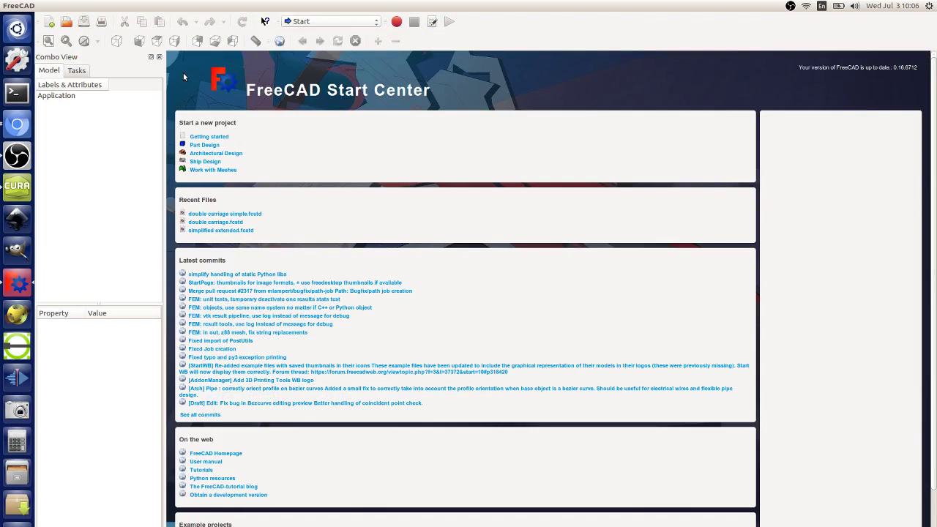
{"action": "left_click", "coordinate": [48, 23]}
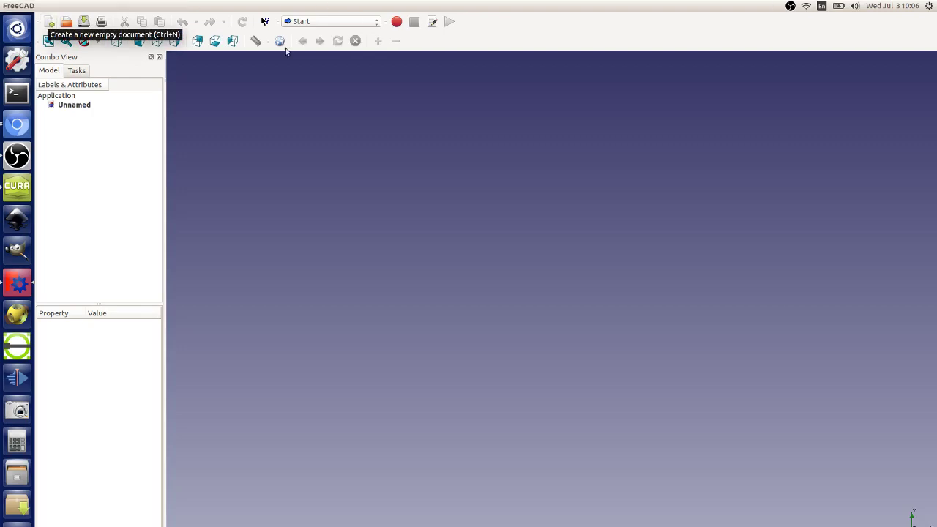
{"action": "left_click", "coordinate": [322, 23]}
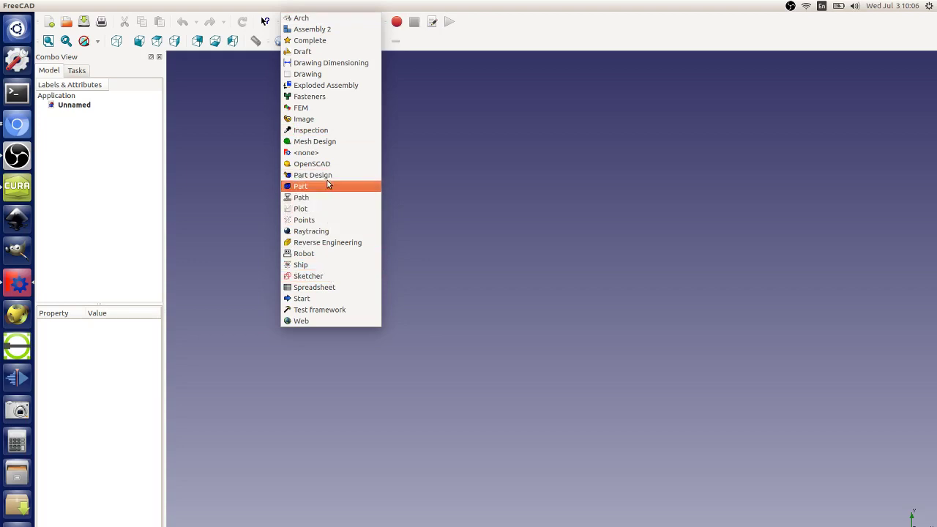
{"action": "left_click", "coordinate": [315, 297]}
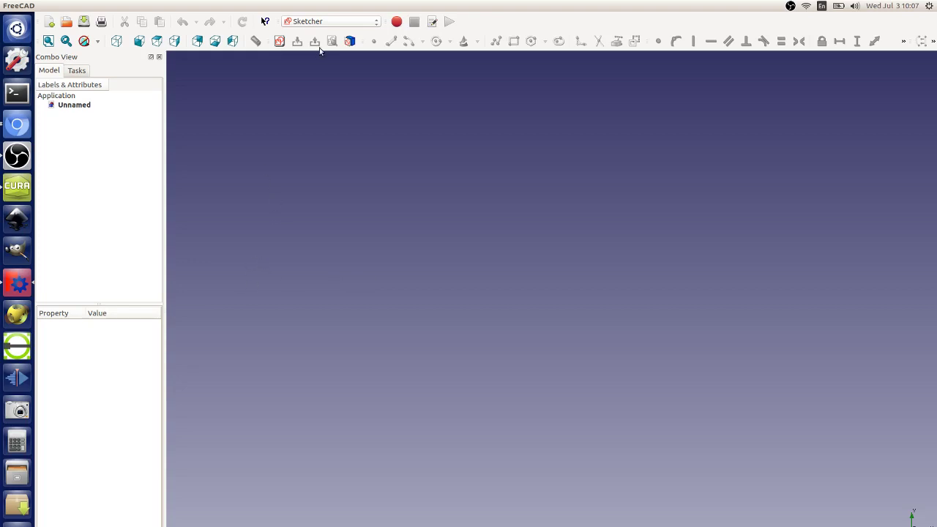
{"action": "left_click", "coordinate": [333, 22]}
{"action": "key", "text": "Escape"}
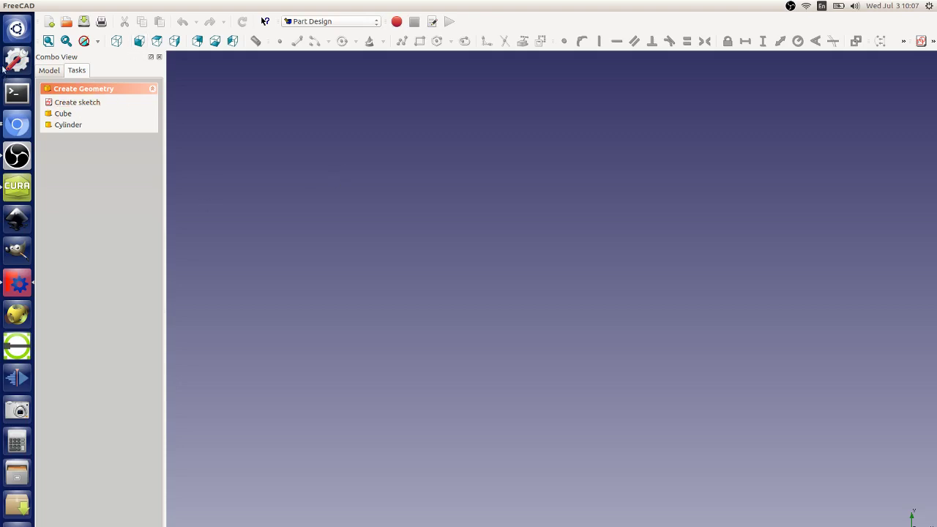
Step: Sketch a rectangle enclosing the origin on the XY-Plane with 0 mm offset and close the sketch
{"action": "left_click", "coordinate": [49, 70]}
{"action": "left_click", "coordinate": [76, 70]}
{"action": "left_click", "coordinate": [68, 103]}
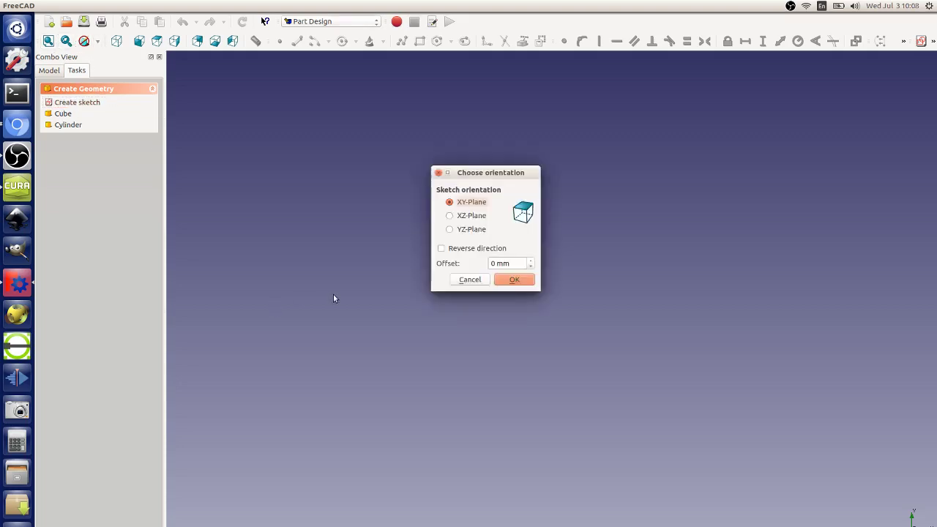
{"action": "left_click", "coordinate": [514, 279]}
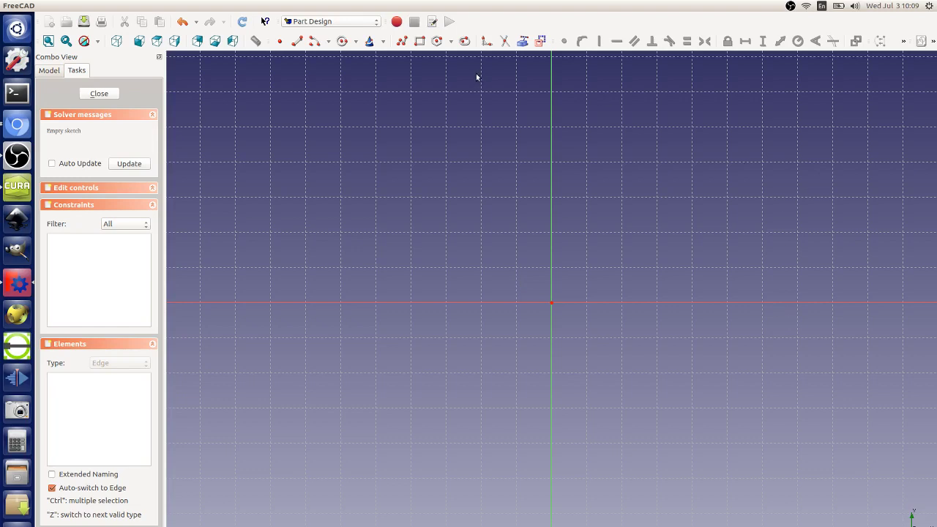
{"action": "left_click", "coordinate": [419, 41]}
{"action": "left_click", "coordinate": [373, 167]}
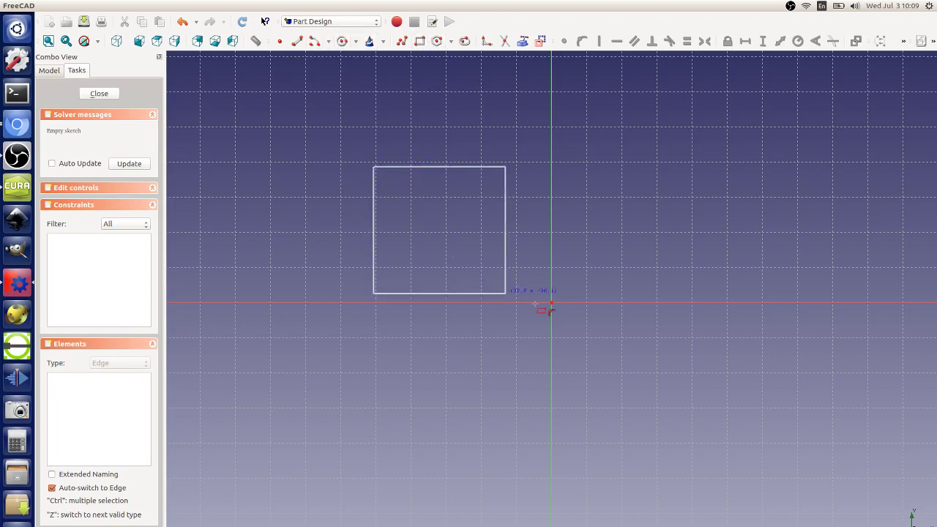
{"action": "left_click", "coordinate": [647, 368]}
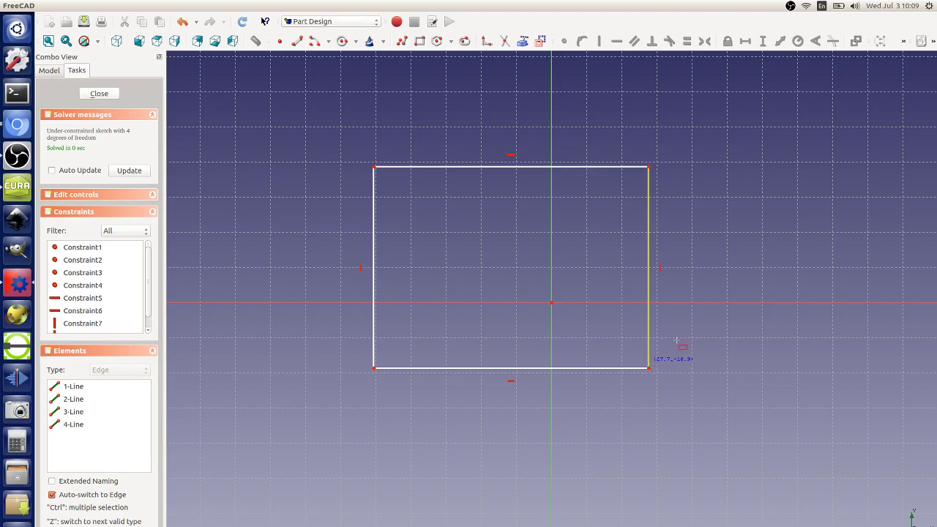
{"action": "left_click", "coordinate": [99, 94]}
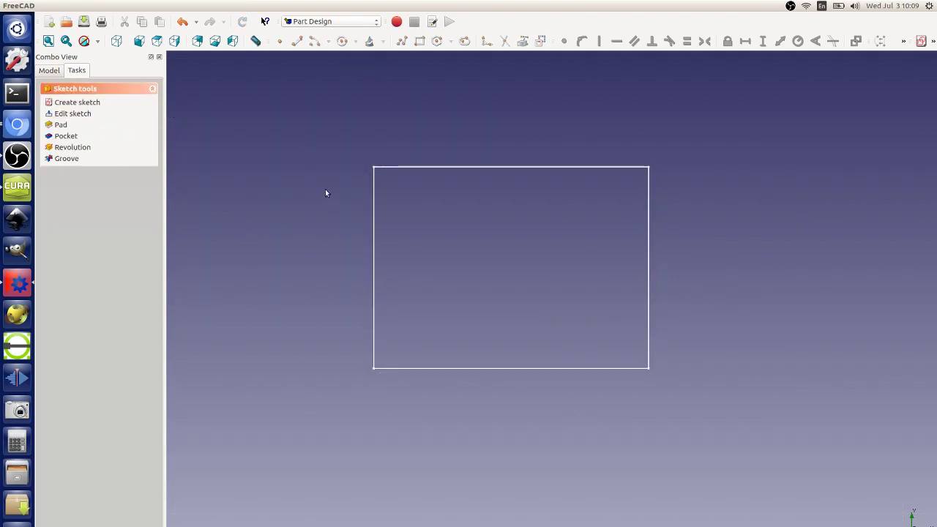
Step: Pad the rectangle sketch to a length of 10 mm with the Dimension type
{"action": "left_click", "coordinate": [61, 125]}
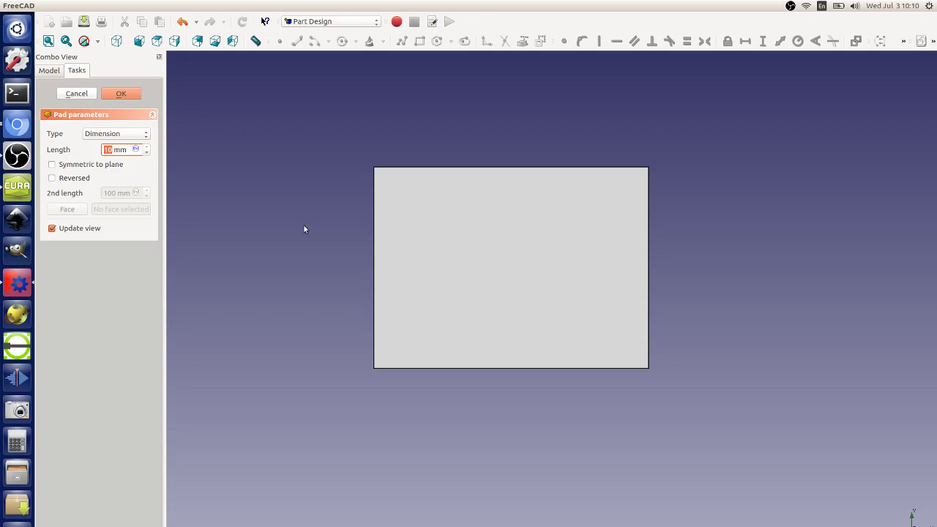
{"action": "middle_click_drag", "start_coordinate": [493, 312], "coordinate": [392, 363]}
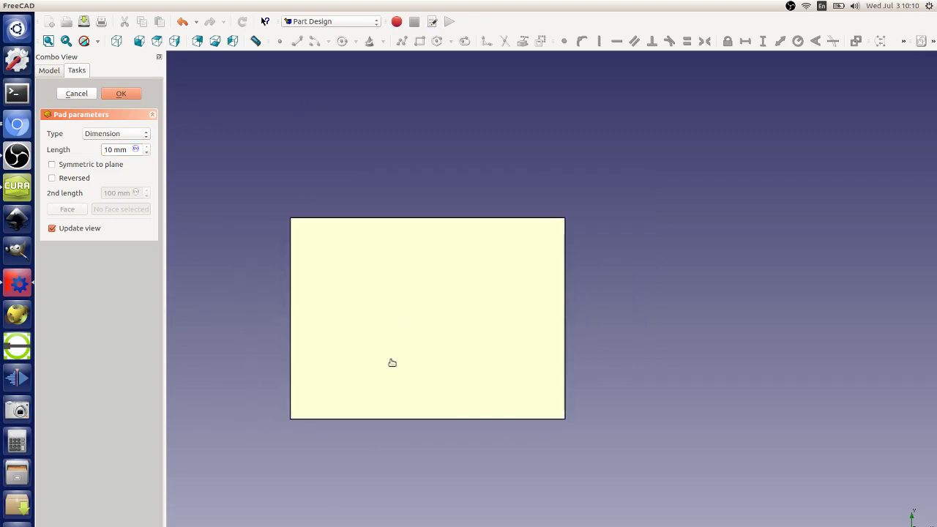
{"action": "right_click", "coordinate": [393, 363]}
{"action": "left_click", "coordinate": [119, 102]}
{"action": "left_click", "coordinate": [121, 93]}
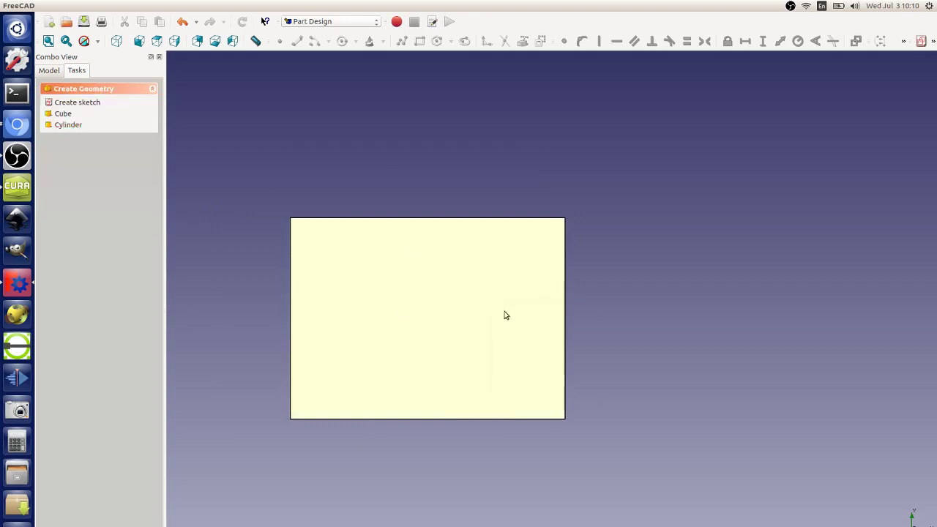
Step: Switch the 3D view of the padded block to perspective projection
{"action": "middle_click_drag", "start_coordinate": [429, 364], "coordinate": [456, 256]}
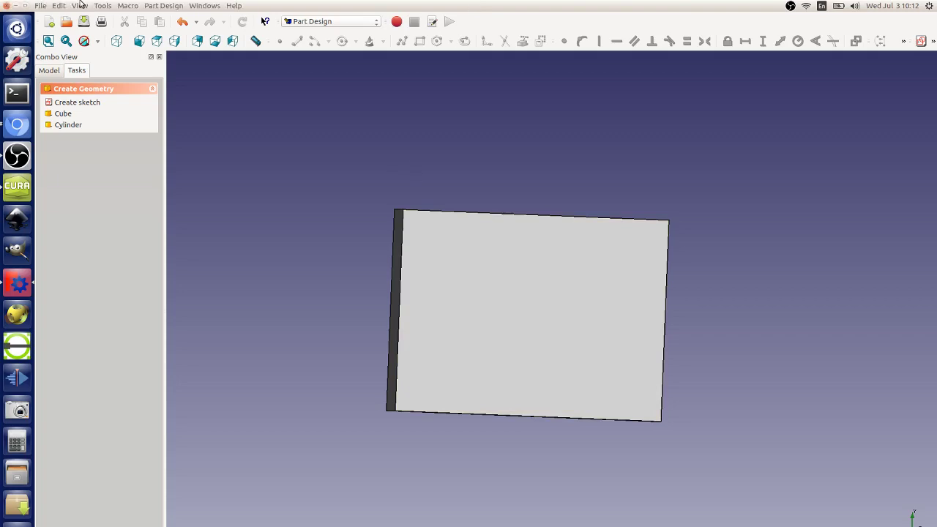
{"action": "left_click", "coordinate": [80, 6]}
{"action": "left_click", "coordinate": [106, 40]}
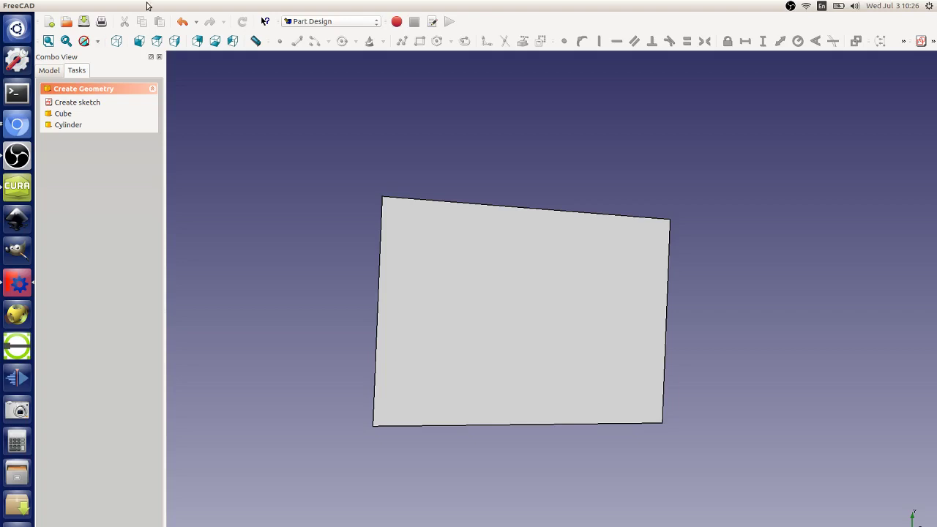
Step: Sketch a small hexagon near one end of the block's long narrow side face and close the sketch
{"action": "middle_click_drag", "start_coordinate": [512, 293], "coordinate": [563, 390]}
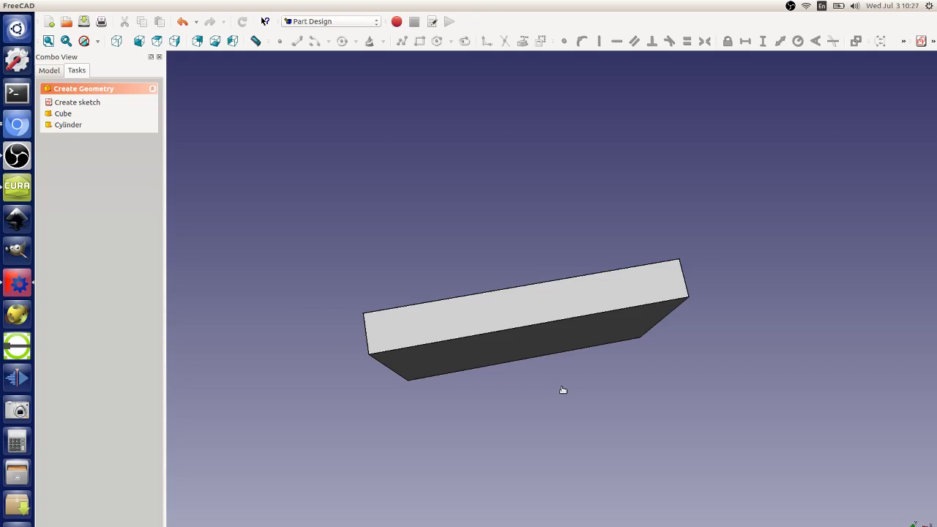
{"action": "left_click", "coordinate": [458, 315]}
{"action": "left_click", "coordinate": [73, 101]}
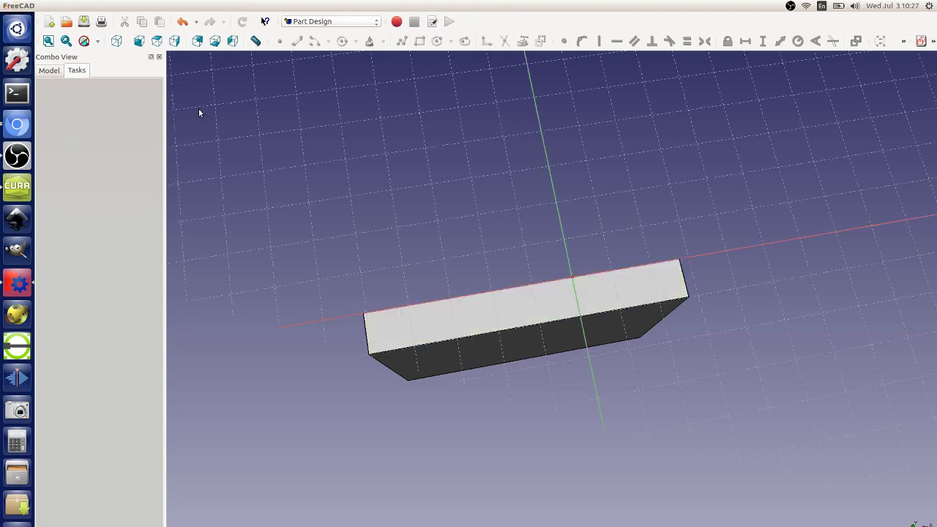
{"action": "left_click", "coordinate": [439, 41]}
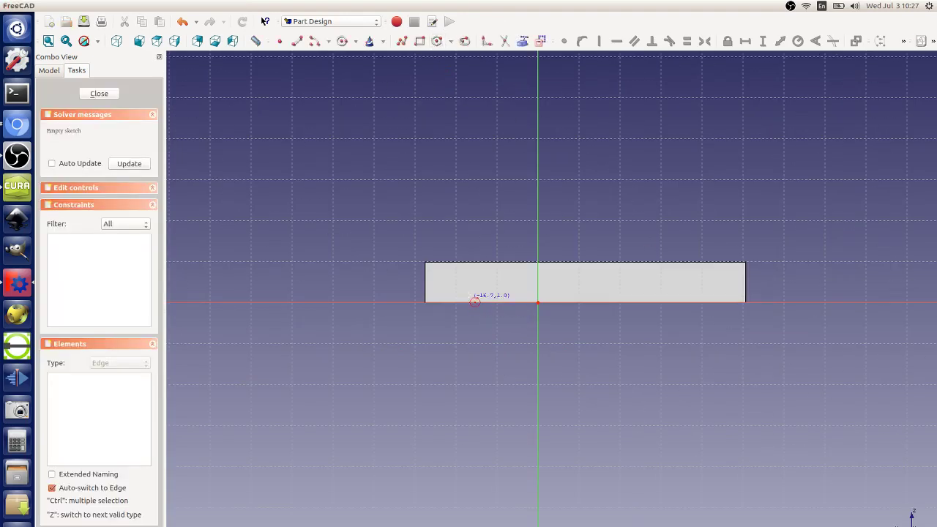
{"action": "left_click", "coordinate": [468, 276]}
{"action": "left_click", "coordinate": [483, 285]}
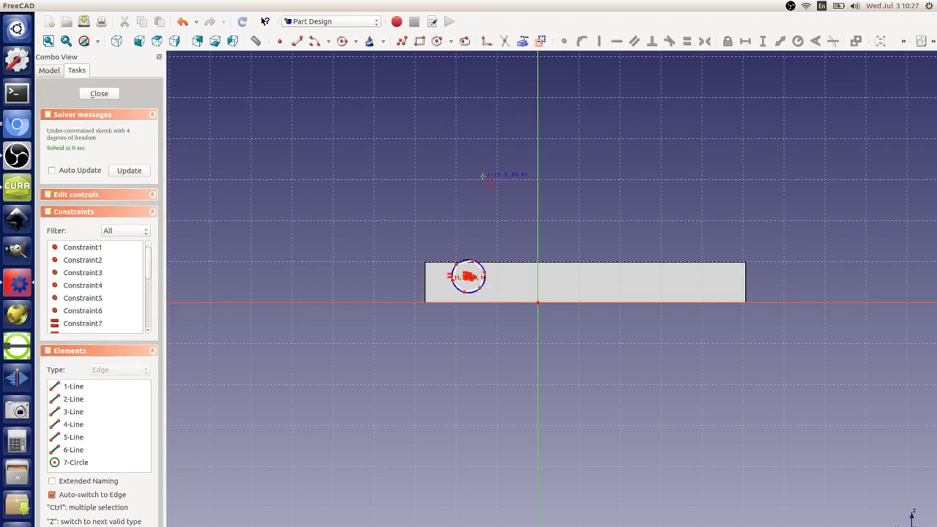
{"action": "left_click", "coordinate": [101, 94]}
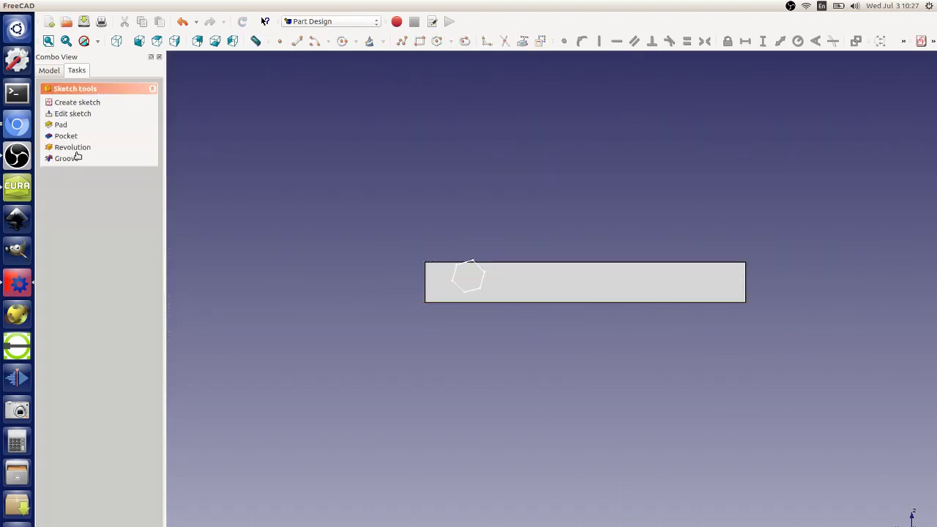
Step: Pocket the hexagon sketch from the side face to roughly halfway through the block
{"action": "left_click", "coordinate": [66, 135]}
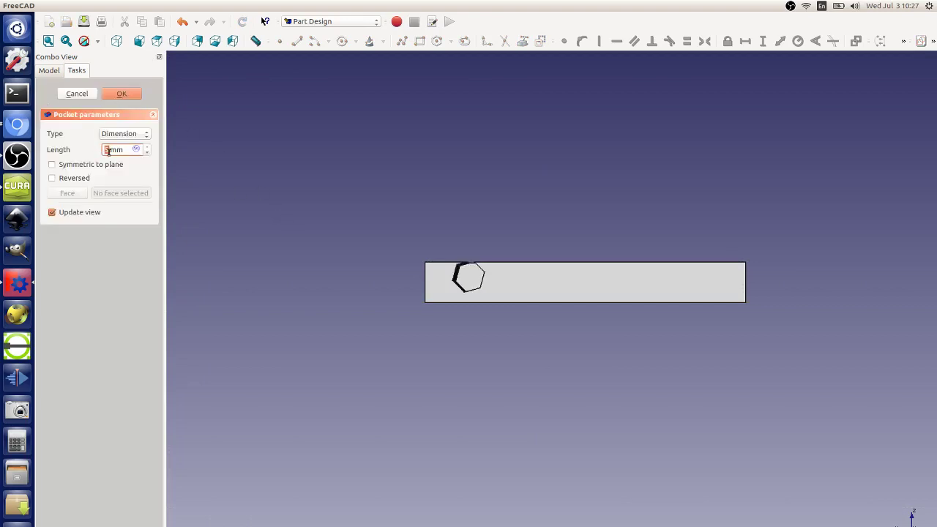
{"action": "type", "text": "10"}
{"action": "key", "text": "Return"}
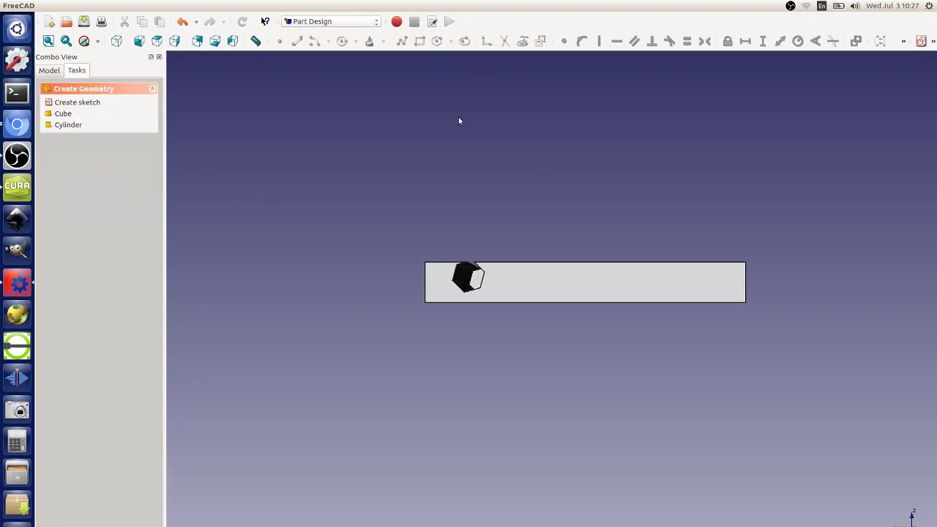
{"action": "middle_click_drag", "start_coordinate": [459, 121], "coordinate": [564, 310]}
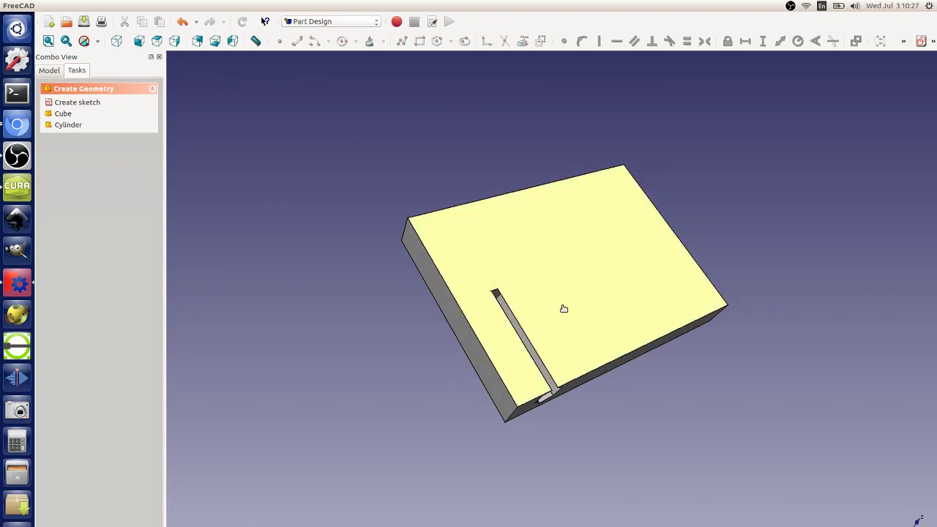